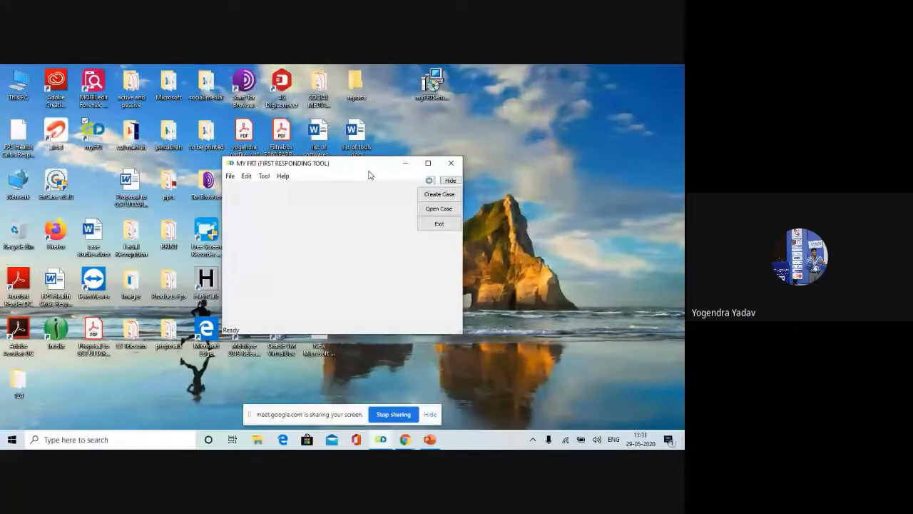
left_click(427, 213)
left_click(229, 176)
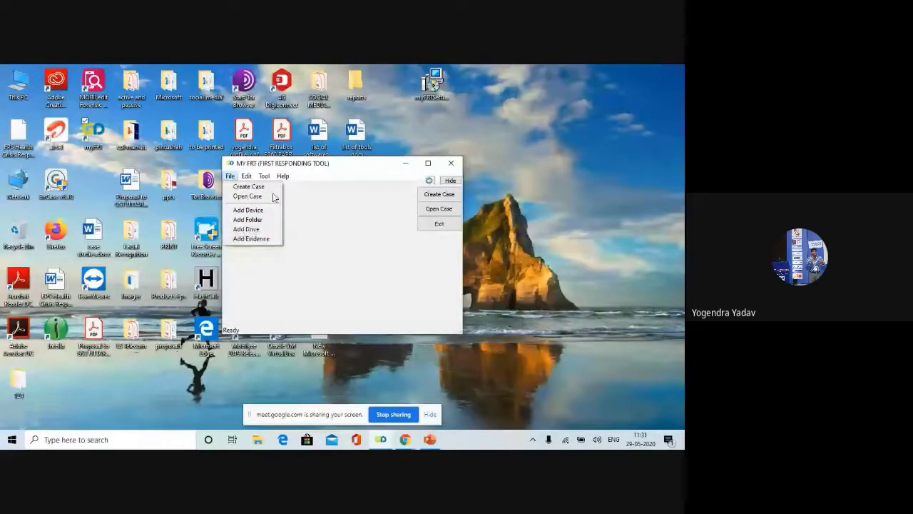
mouse_move(249, 179)
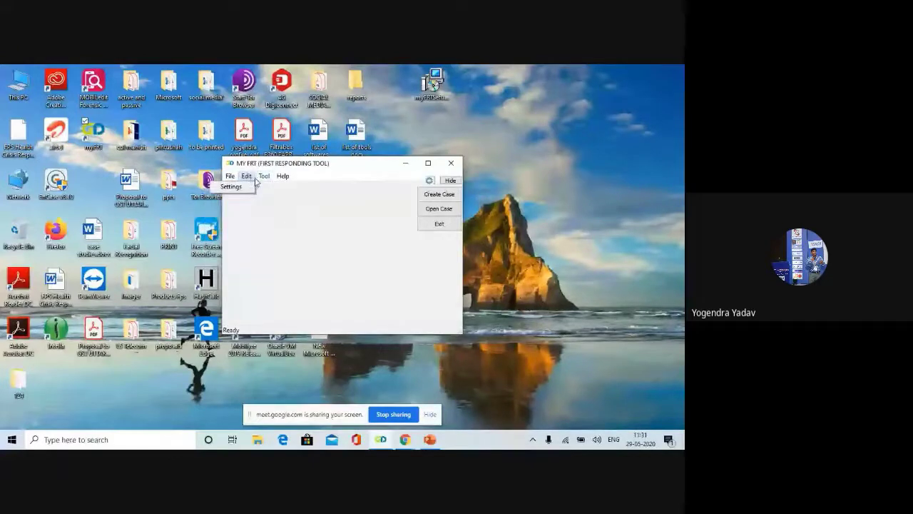
mouse_move(248, 201)
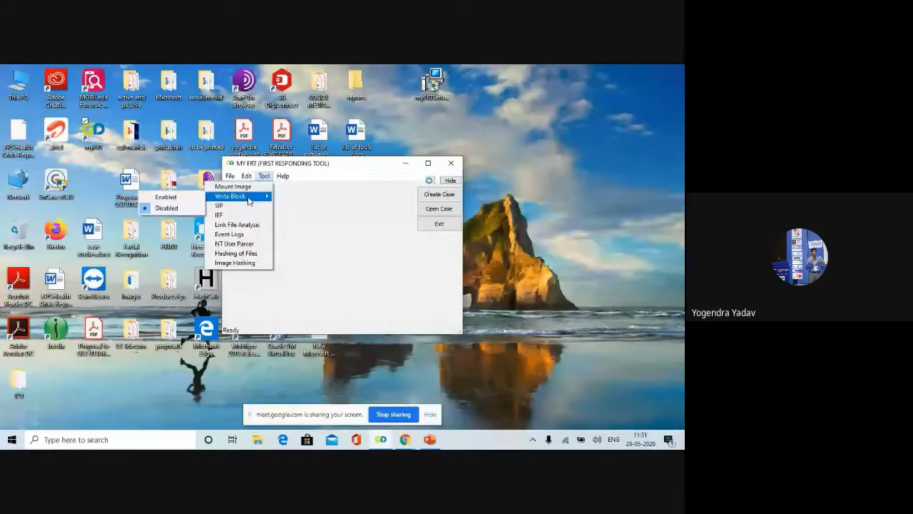
left_click(331, 295)
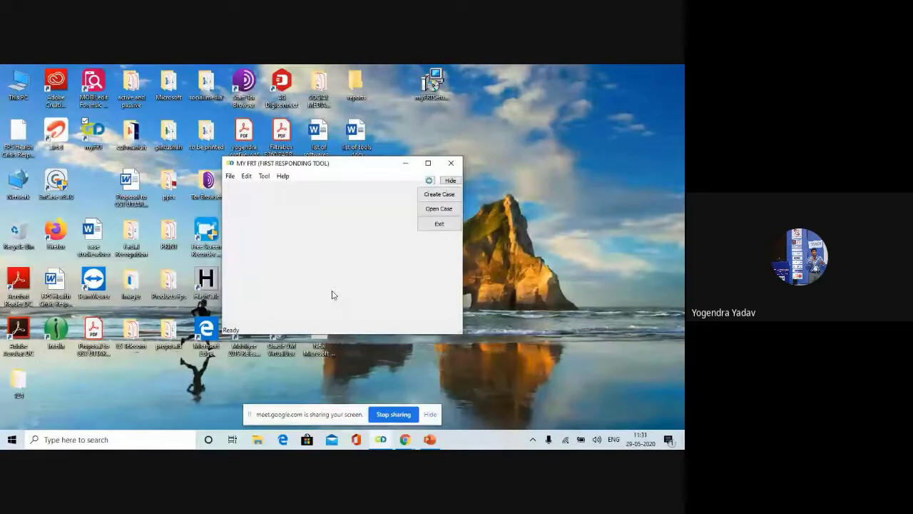
- Open the existing case file ICFSA TEST.case and maximize the program window
left_click(431, 209)
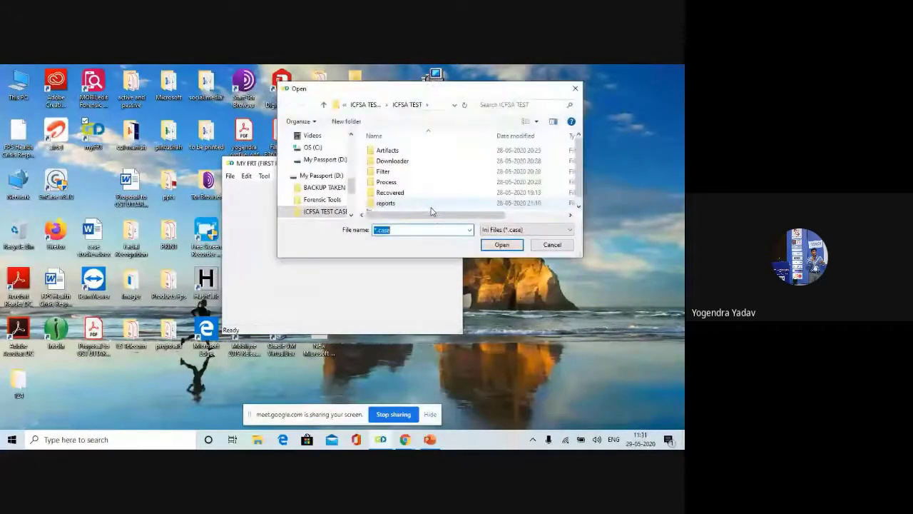
scroll(579, 172, "down", 1)
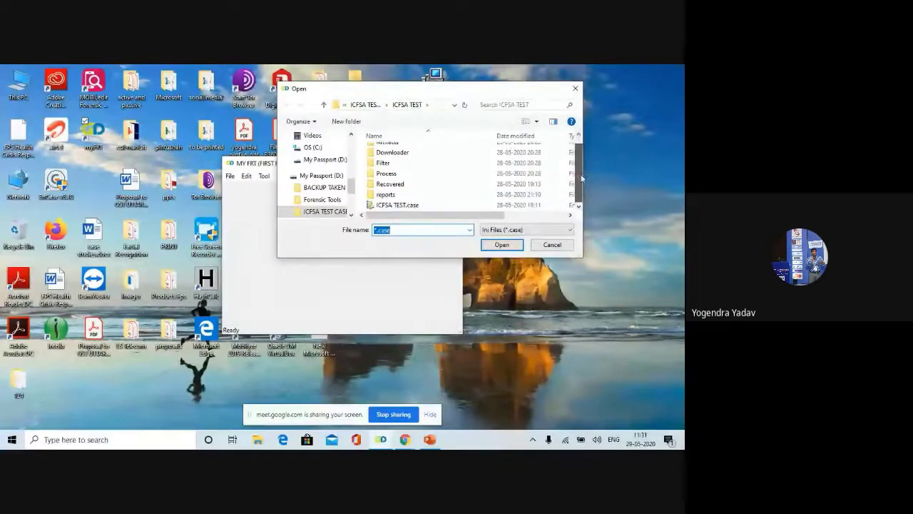
left_click(412, 206)
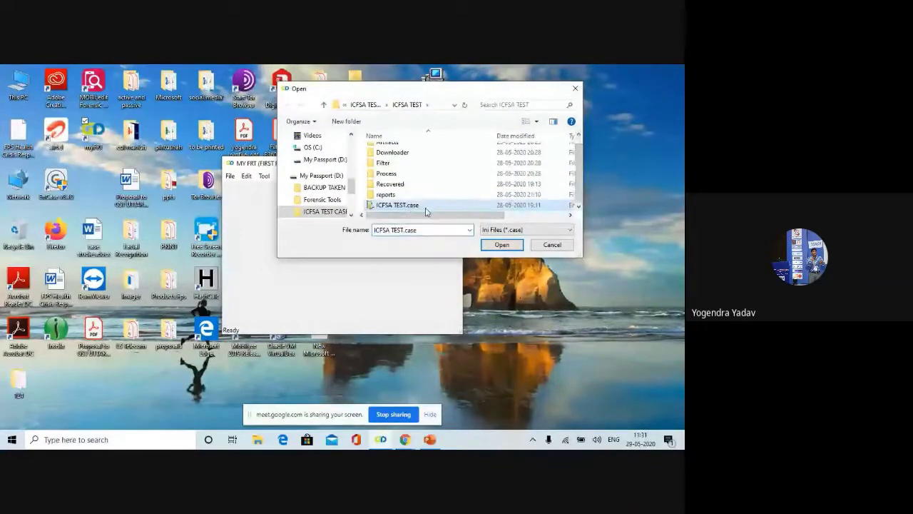
left_click(487, 247)
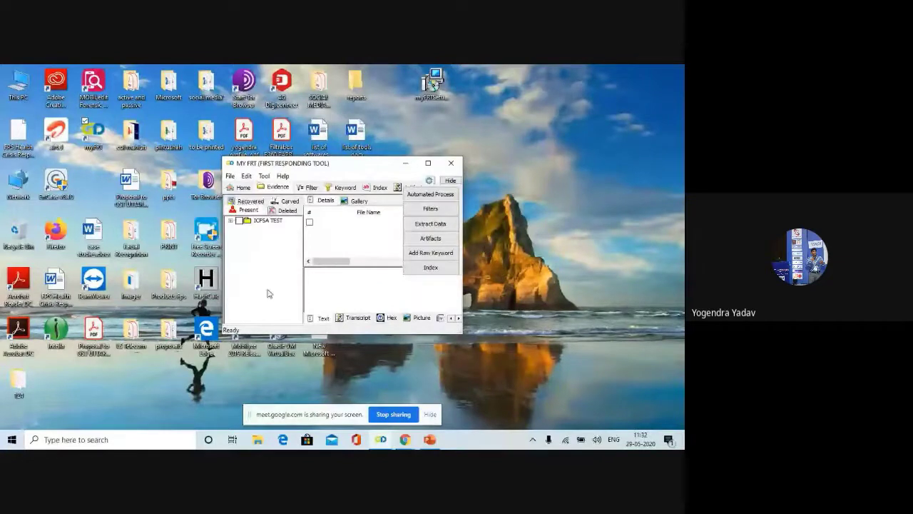
left_click(428, 162)
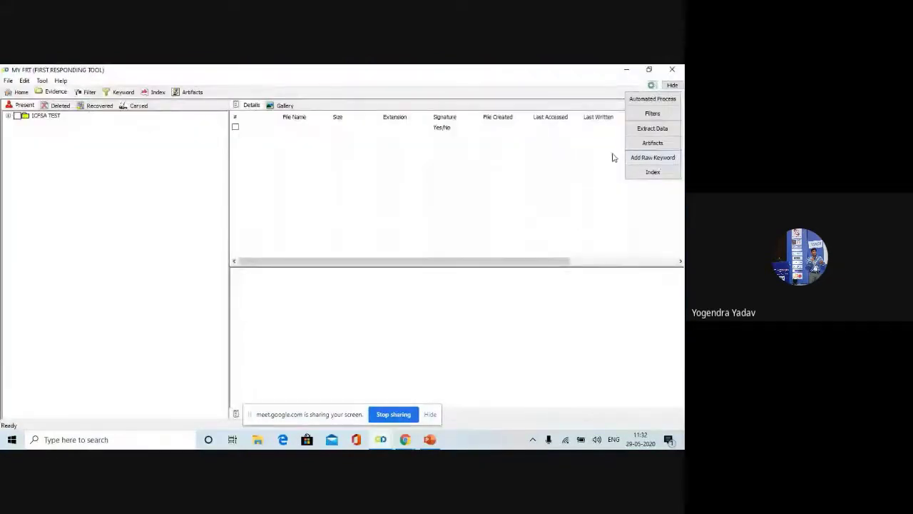
- Review the actions offered for the Evidence and Home views, including the evidence-adding options, and collapse the action list
left_click(673, 86)
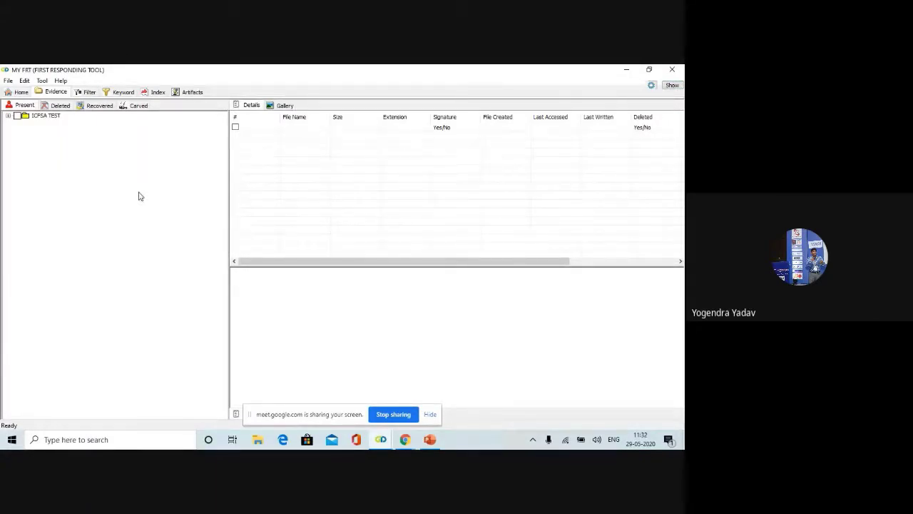
left_click(197, 207)
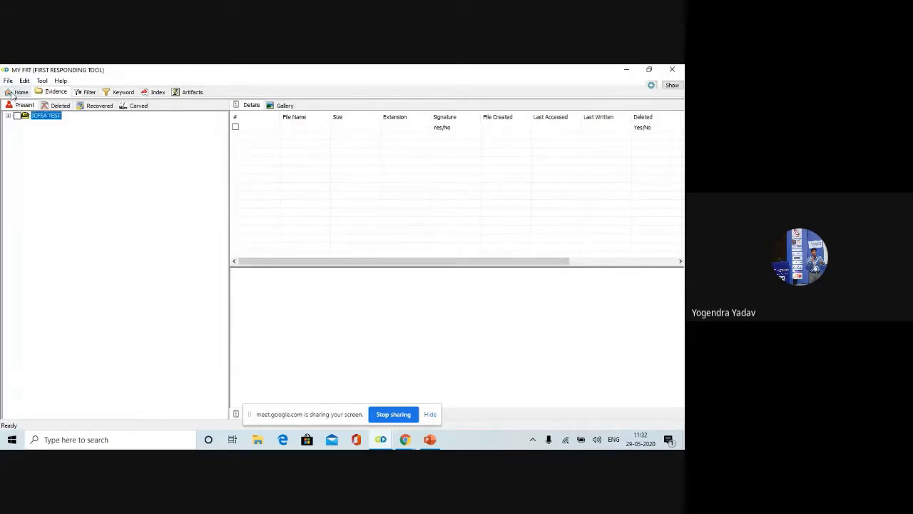
left_click(672, 85)
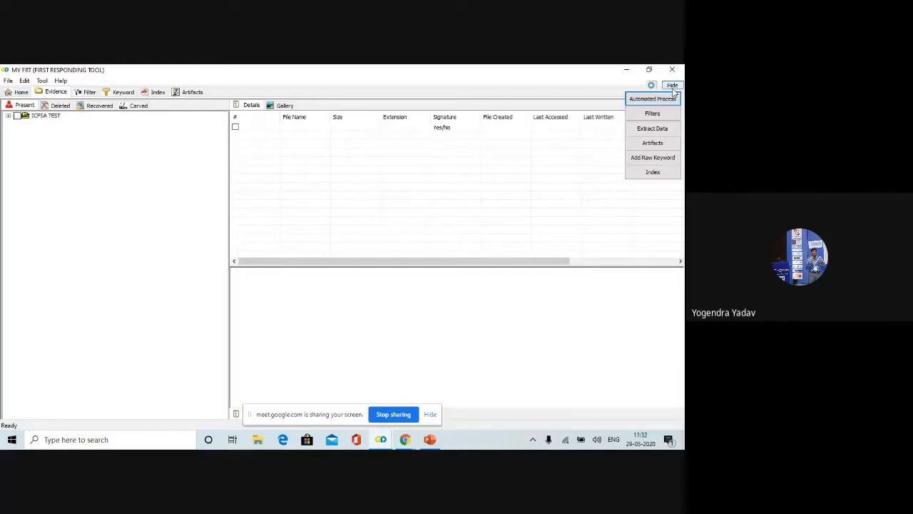
left_click(19, 93)
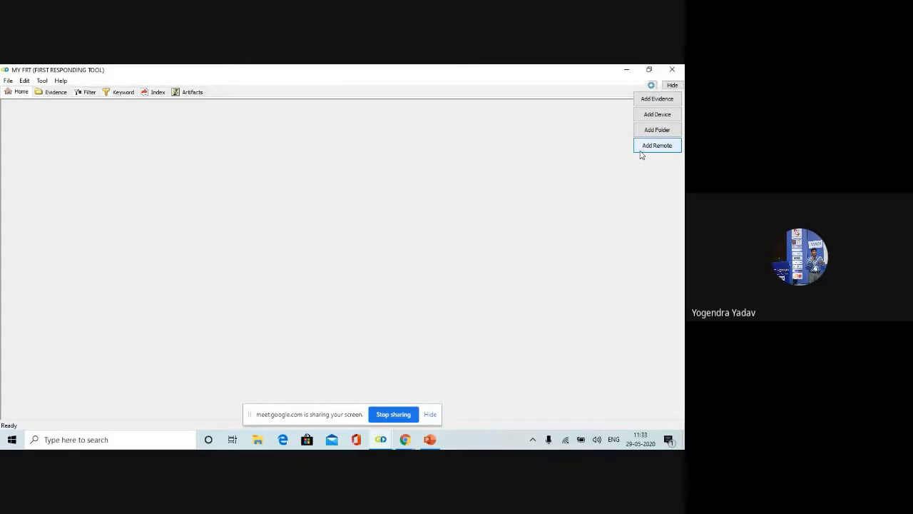
left_click(641, 151)
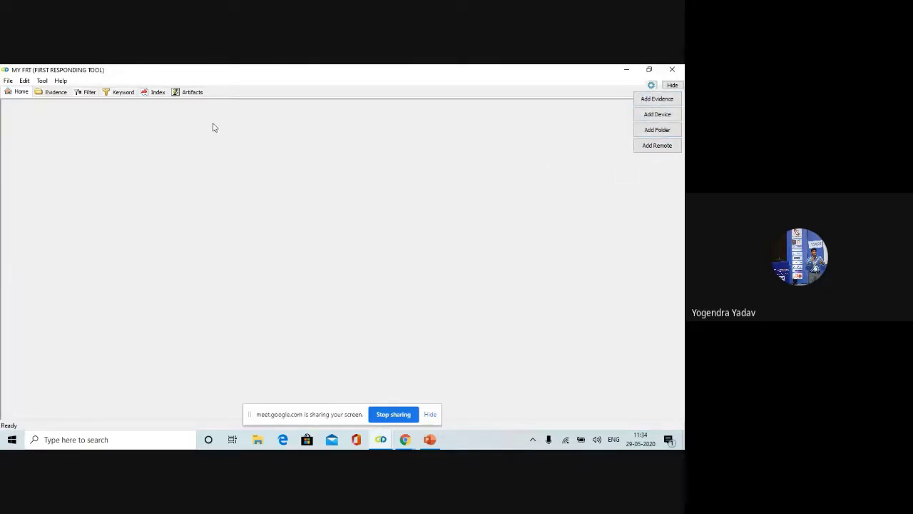
left_click(673, 86)
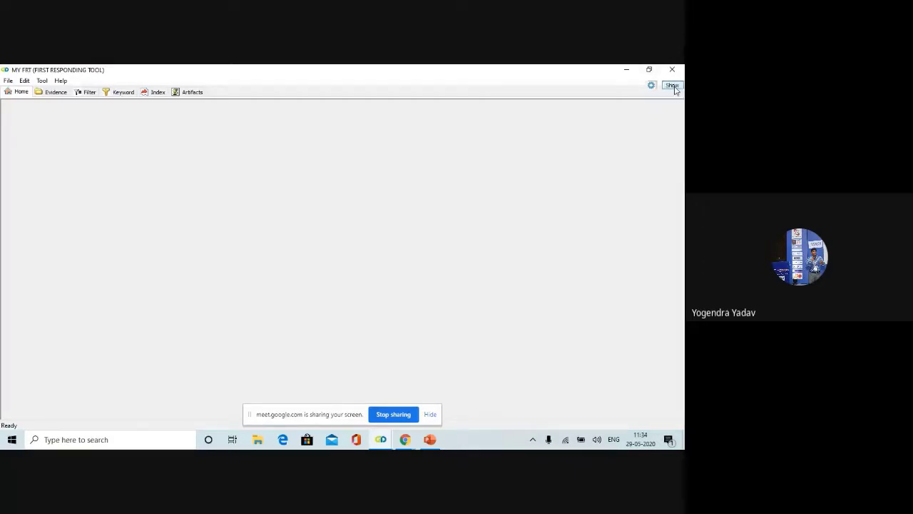
- Display the present evidence of the ICFSA TEST case, expanding disk 0 and its partition C down to the folders
left_click(57, 94)
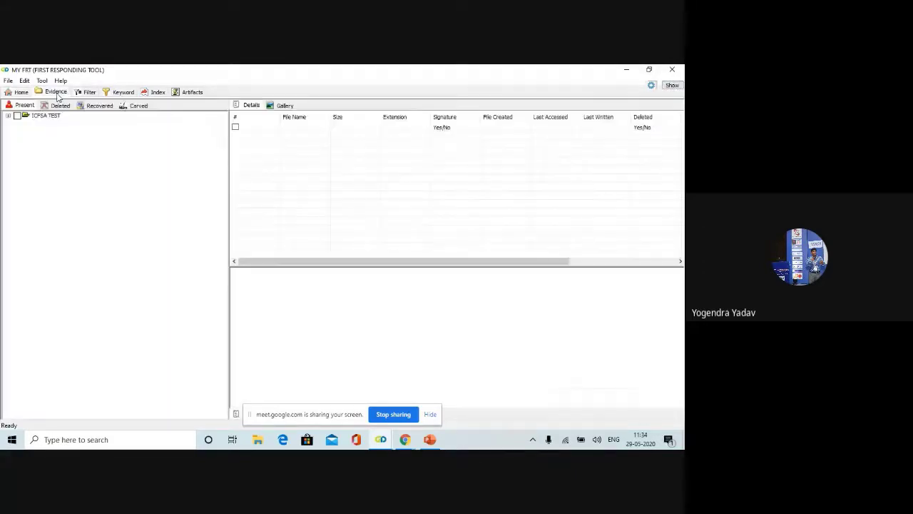
left_click(8, 117)
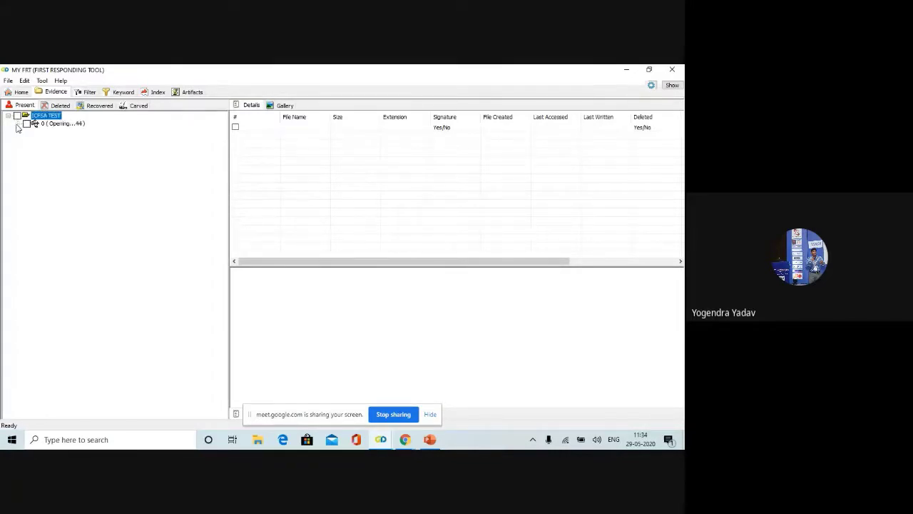
left_click(18, 126)
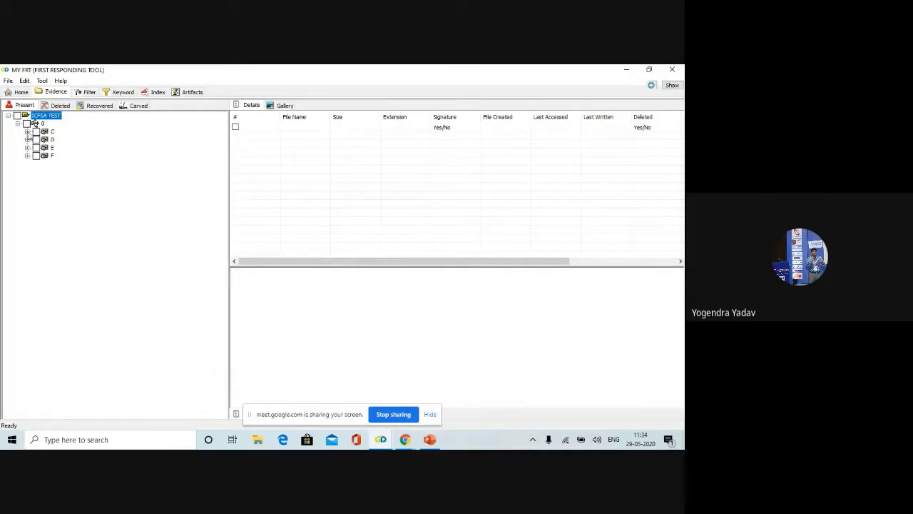
left_click(27, 131)
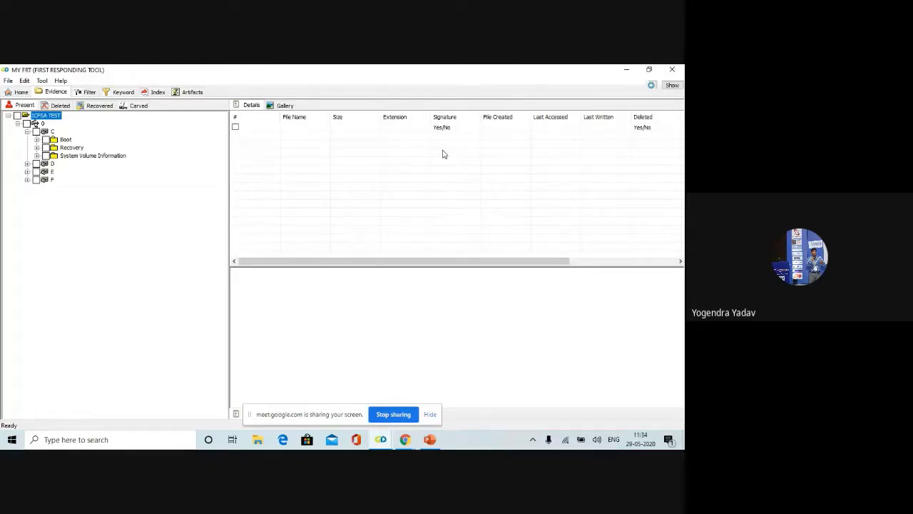
- Examine the Automated Process options for the evidence and close them without starting a process
left_click(666, 86)
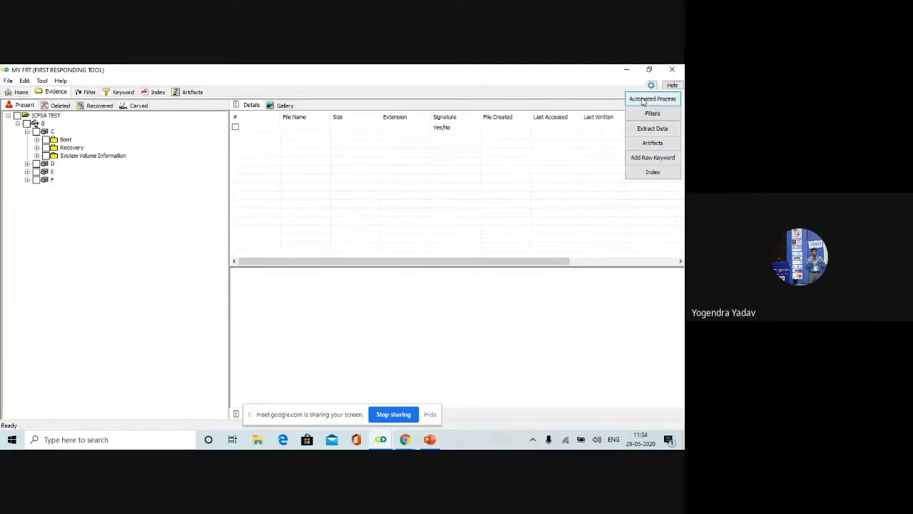
left_click(643, 101)
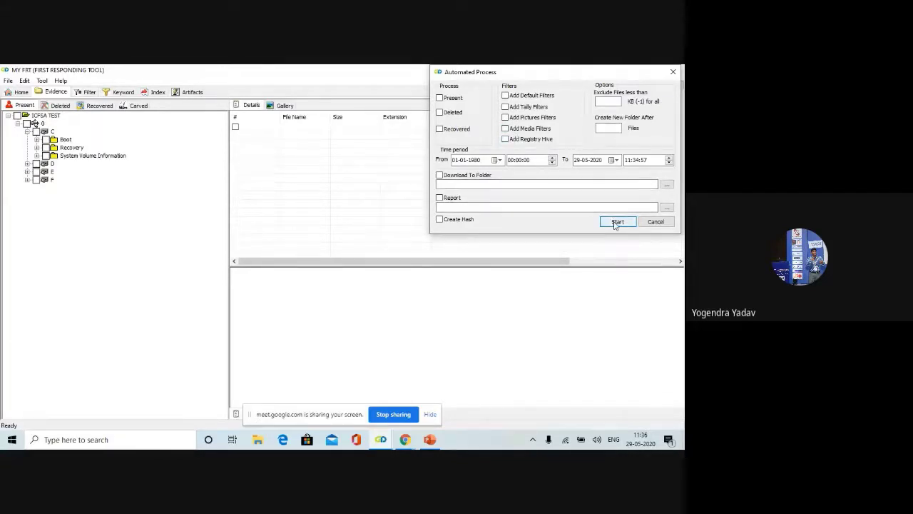
left_click(655, 222)
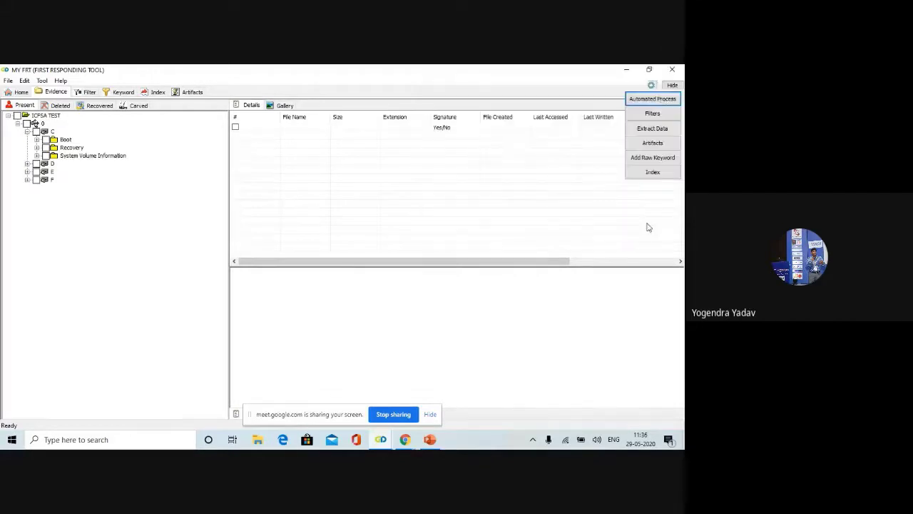
- Examine the Filters options and the form for additional extension filters, and close both without applying anything
left_click(648, 116)
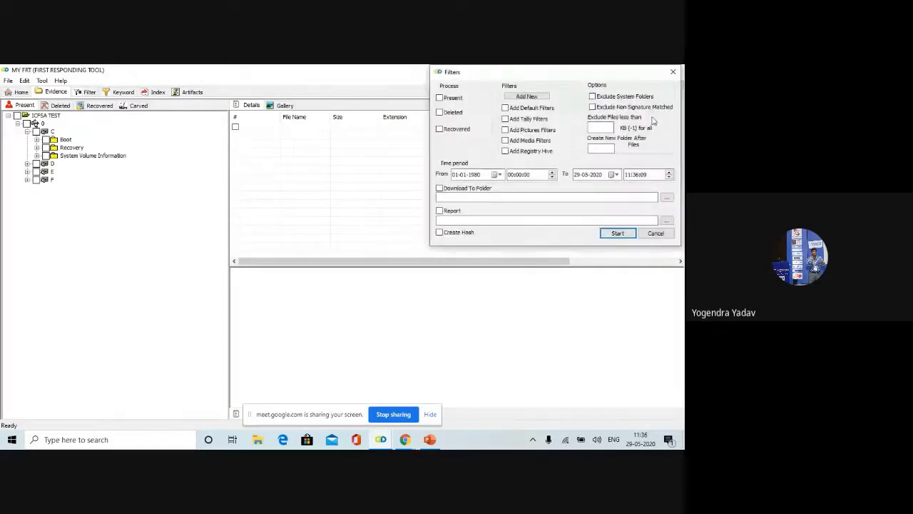
left_click(526, 97)
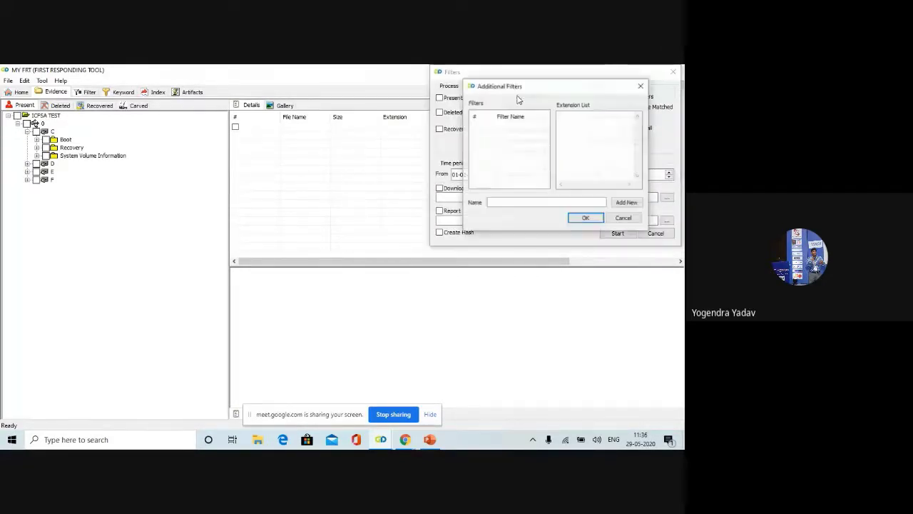
left_click(568, 123)
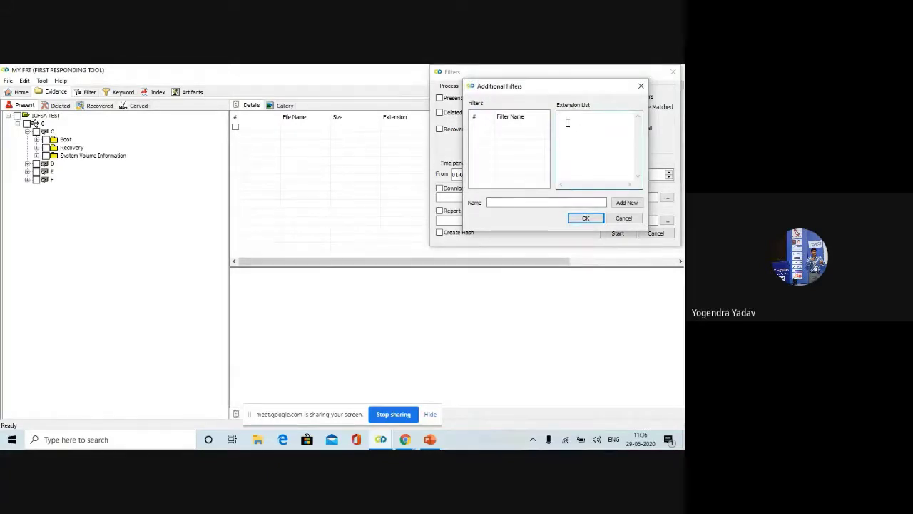
left_click(624, 218)
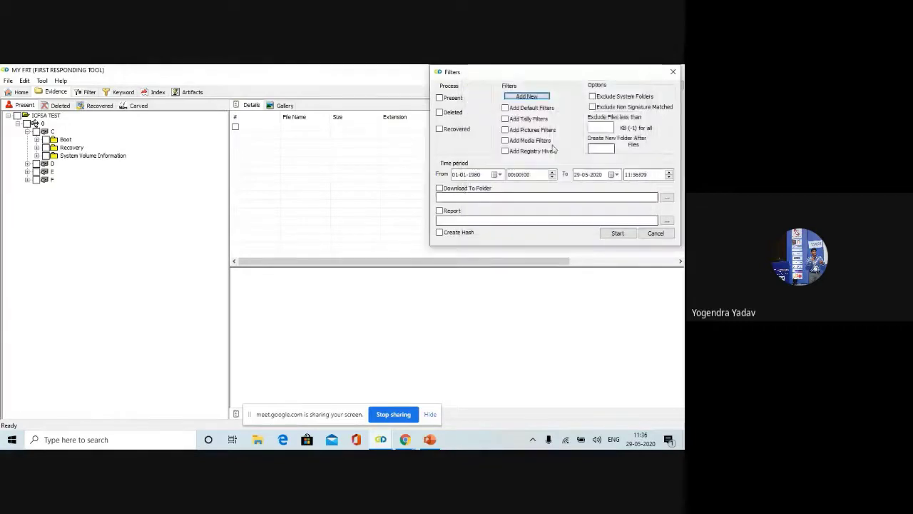
left_click(649, 235)
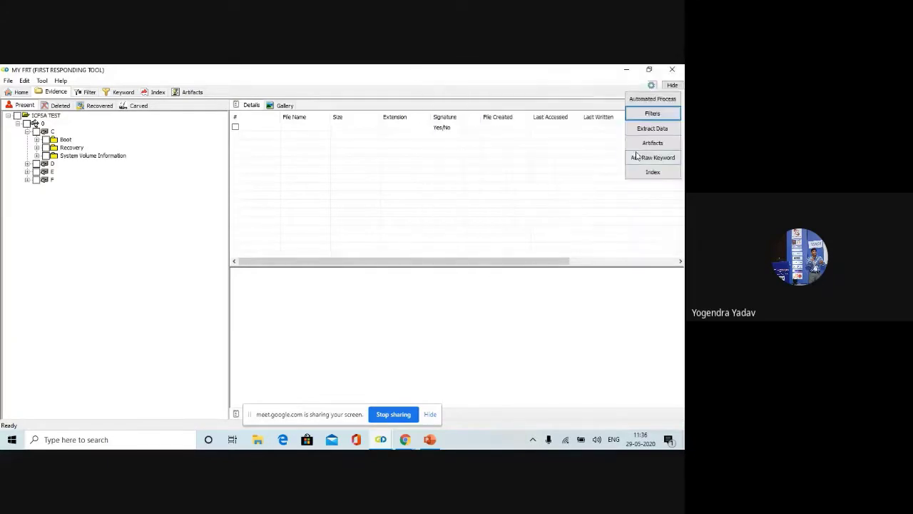
- Examine the artifact types available for extraction, cancel without starting, and collapse the action list
left_click(646, 142)
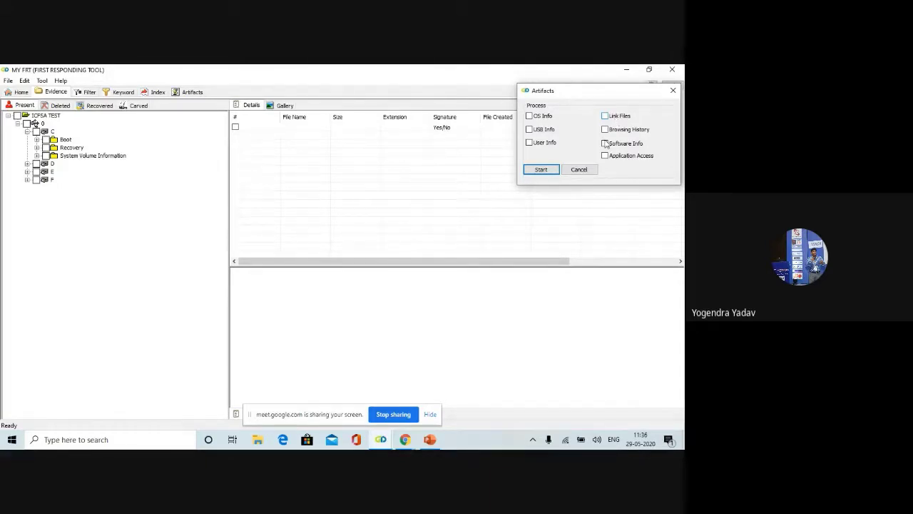
left_click(581, 171)
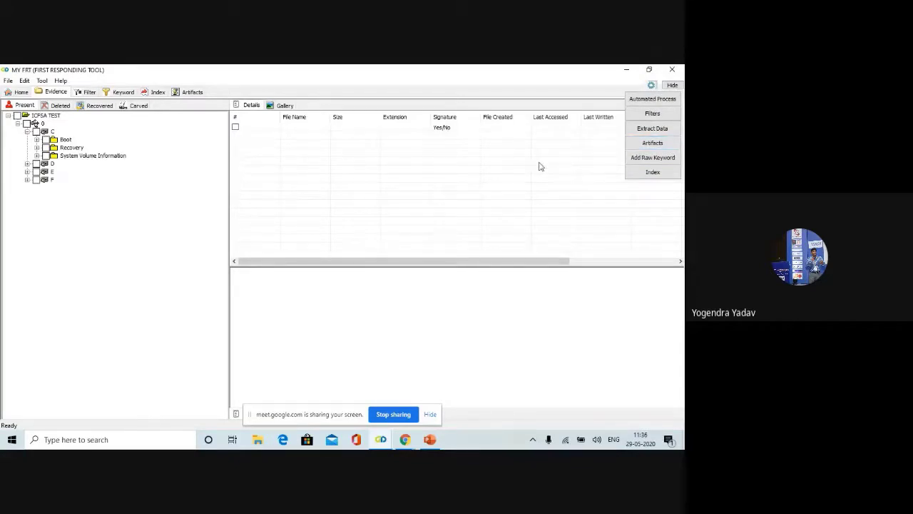
left_click(672, 85)
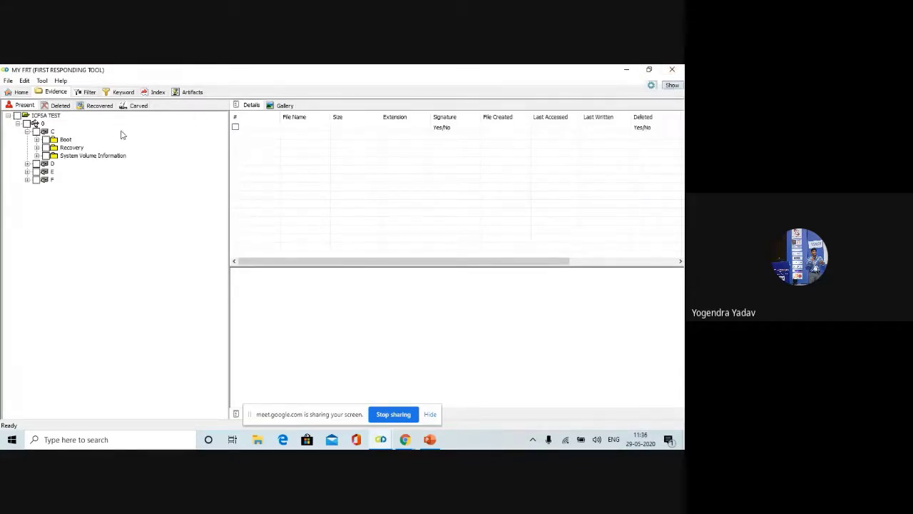
- Display the deleted evidence of the ICFSA TEST case, expand disk 0 and select partition D to load its contents
left_click(57, 107)
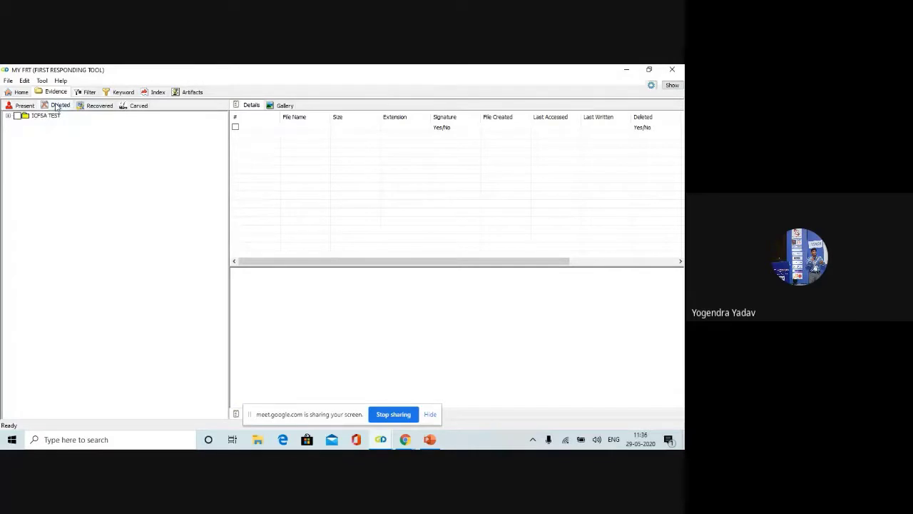
left_click(8, 117)
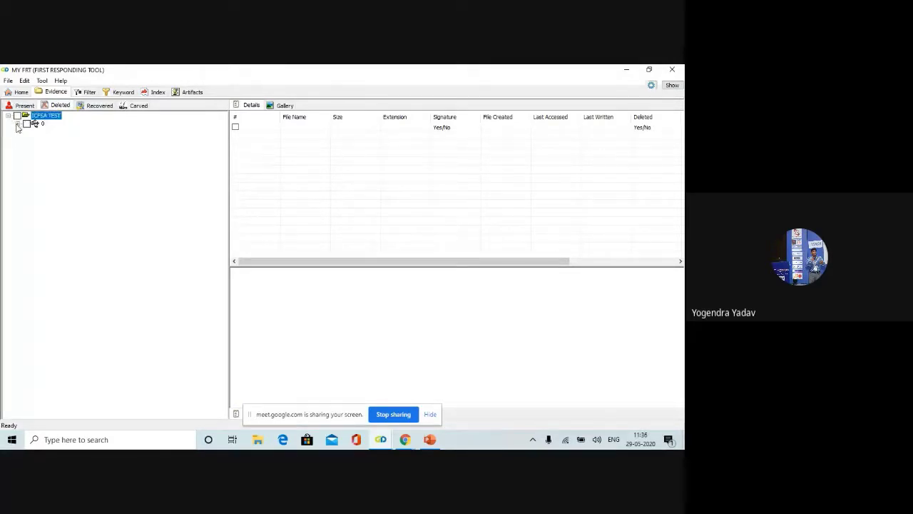
left_click(18, 124)
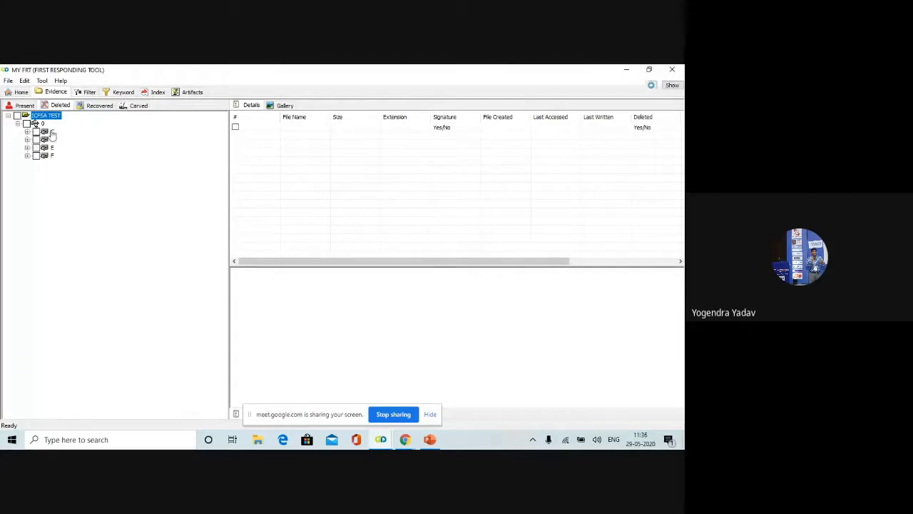
left_click(53, 133)
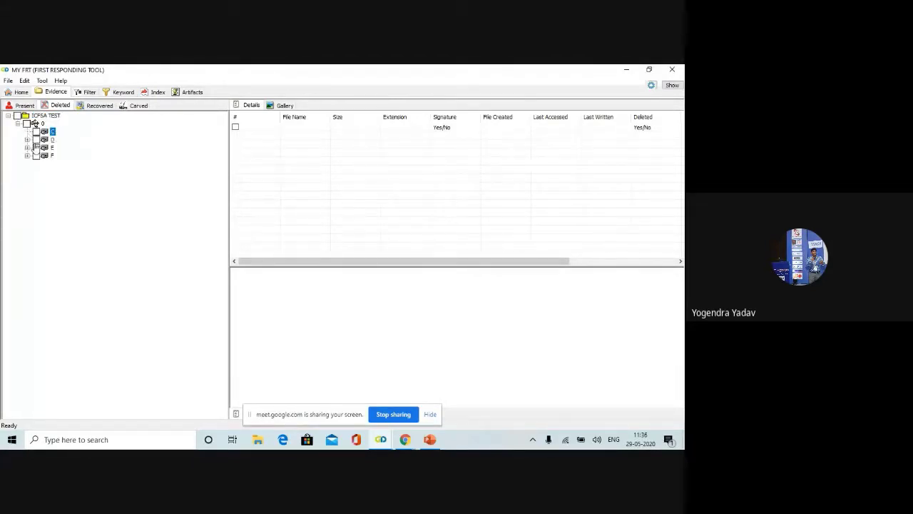
left_click(48, 147)
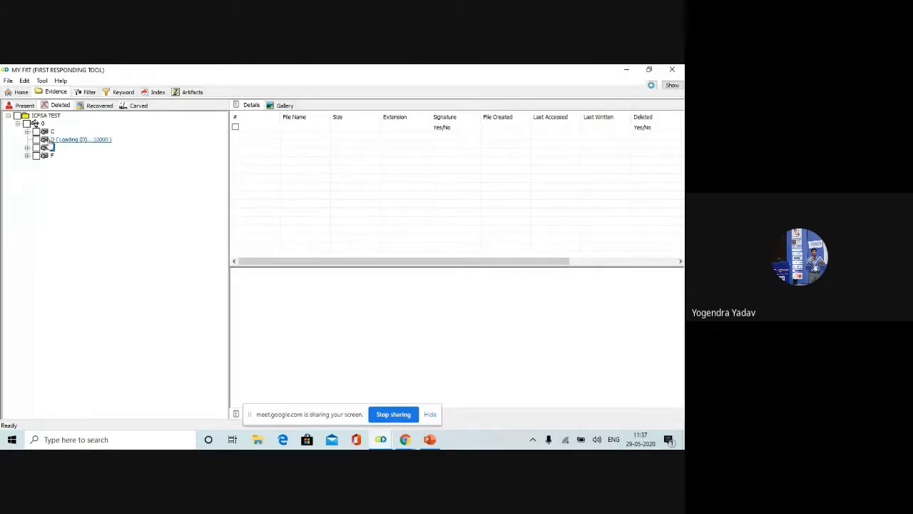
left_click(50, 140)
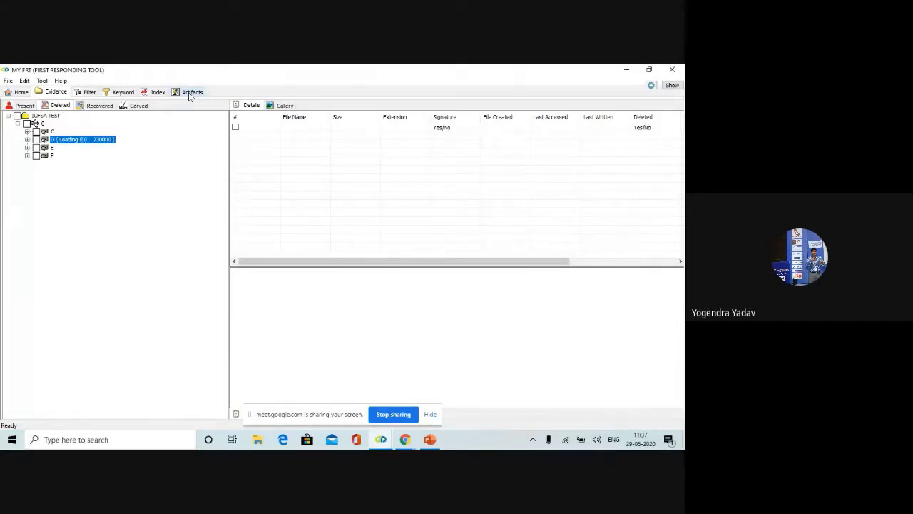
- Examine the extracted OS, USB, user and link file artifacts, widening the Value Text column of the OS information
left_click(191, 93)
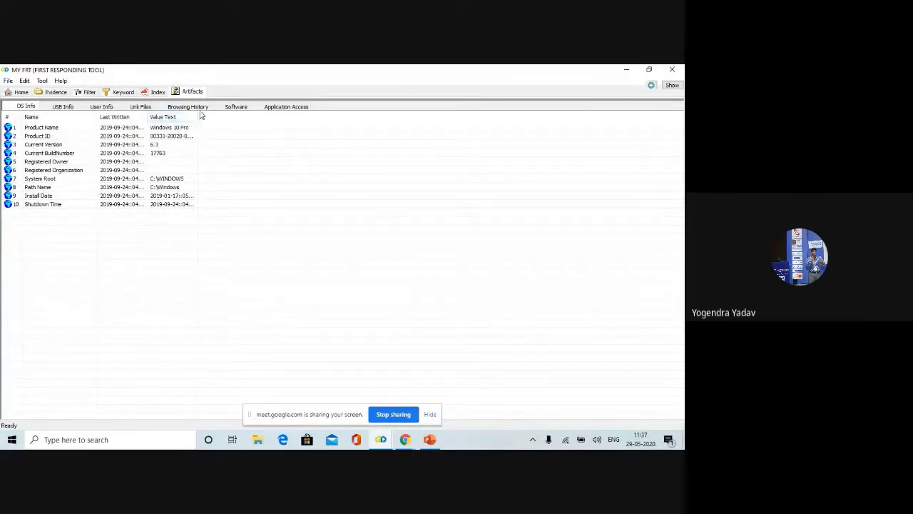
left_click_drag(197, 114, 259, 117)
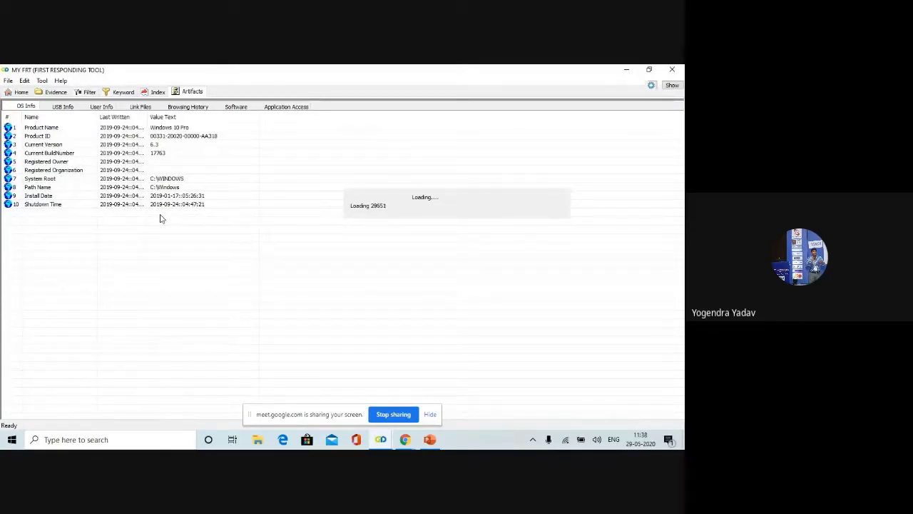
left_click(58, 107)
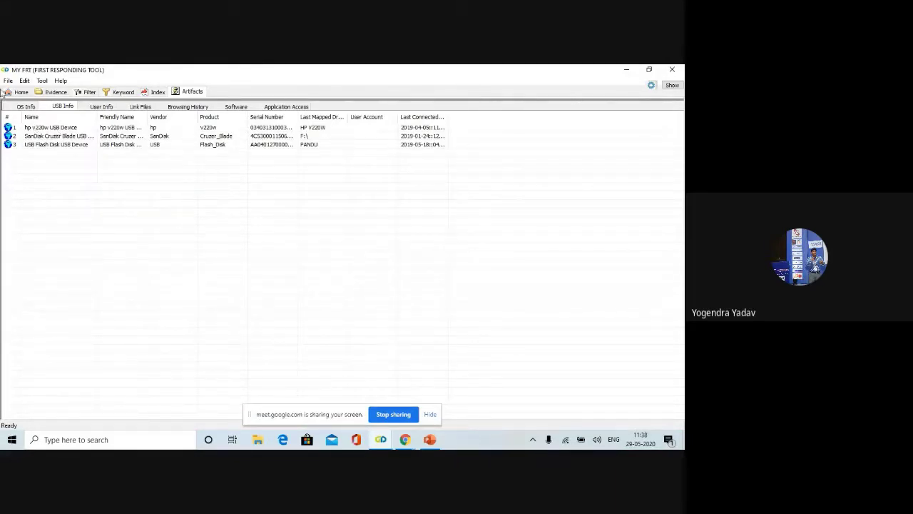
left_click(99, 107)
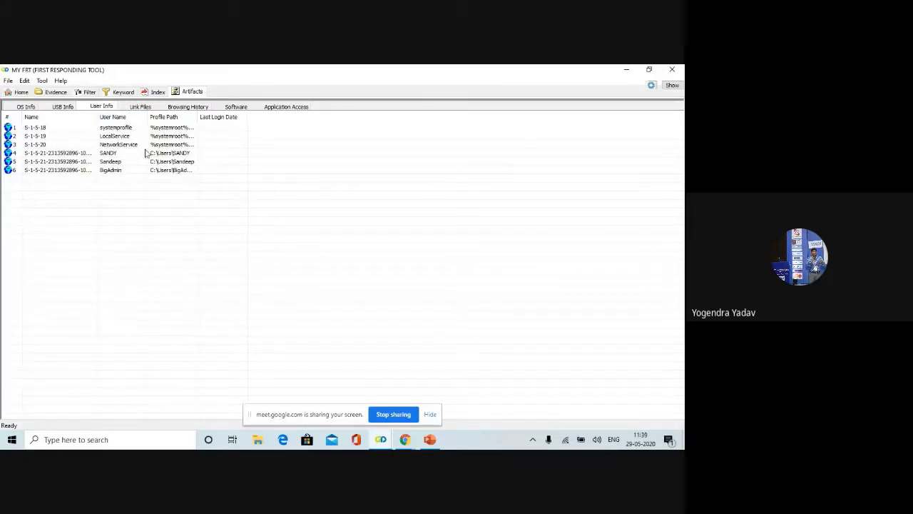
left_click(140, 106)
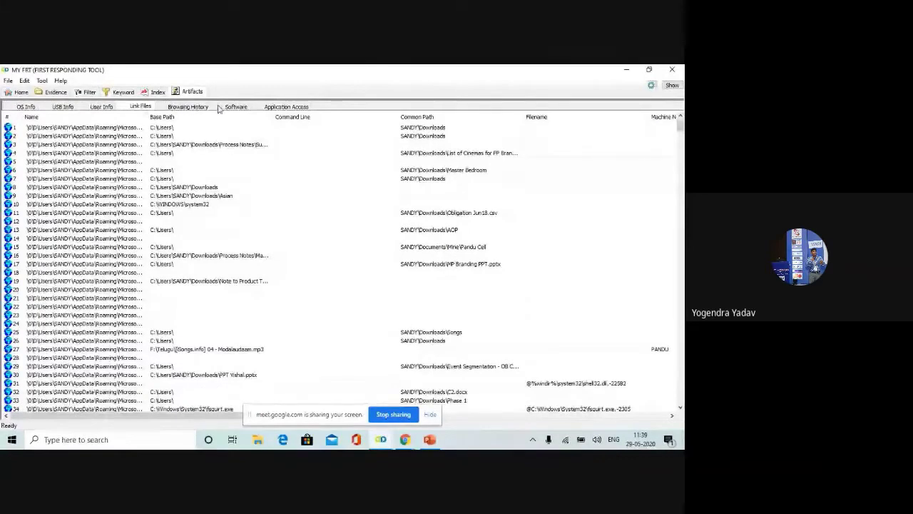
- Examine the Chrome browsing history artifacts and the list of installed software
left_click(196, 109)
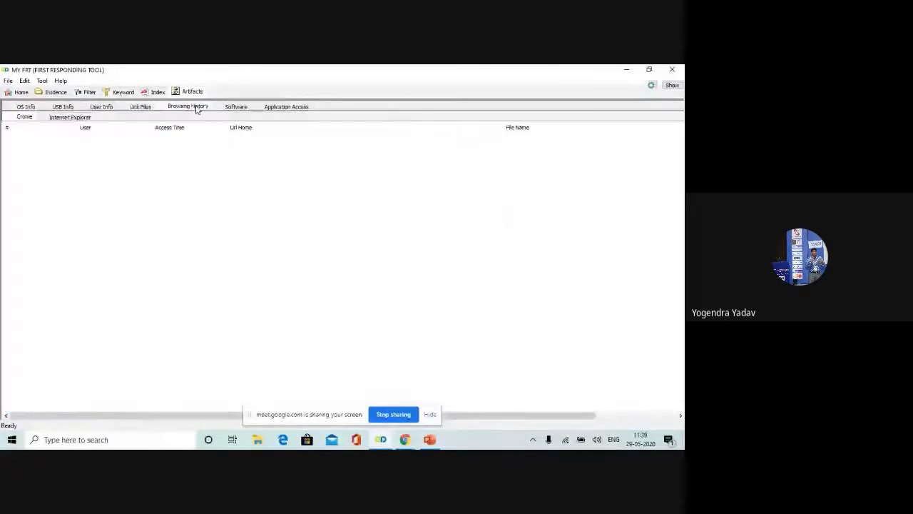
left_click(26, 117)
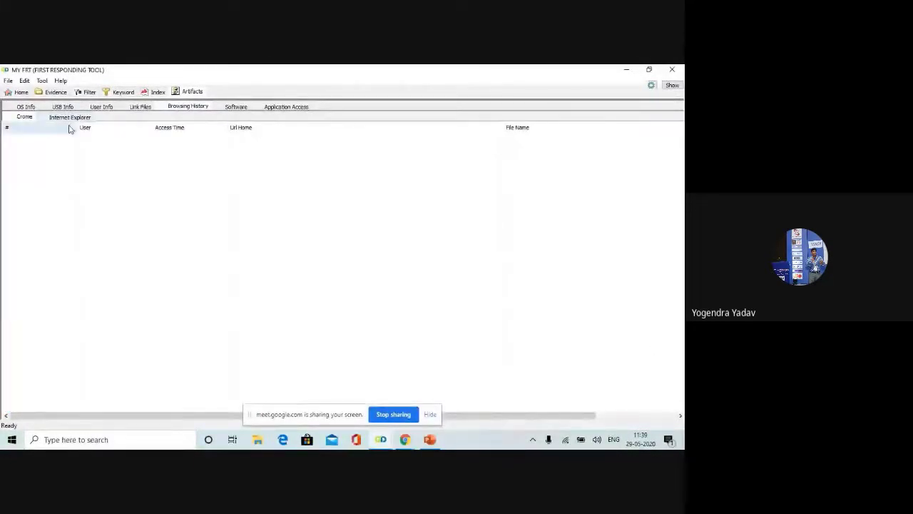
left_click(235, 108)
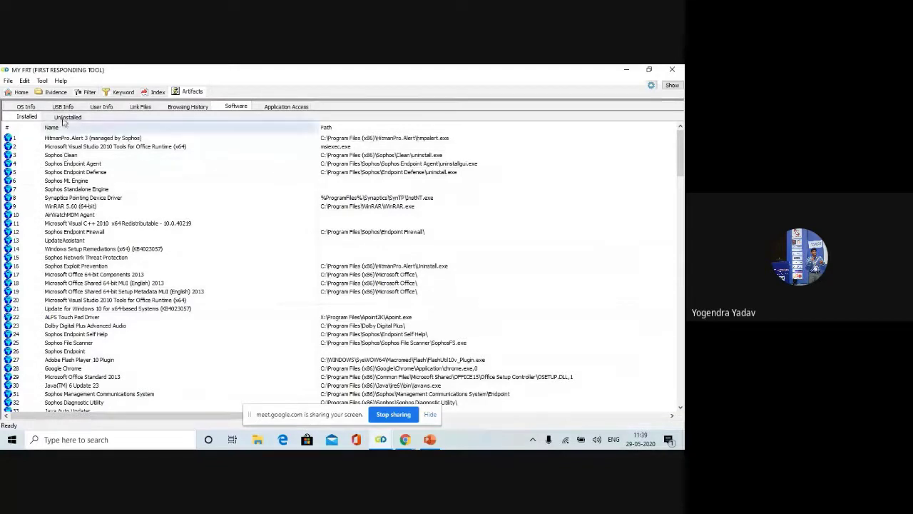
- Examine the application access records for install_flash_player.exe, Microsoft.Windows.Explorer and Microsoft.WindowsFeedbackHub
left_click(268, 108)
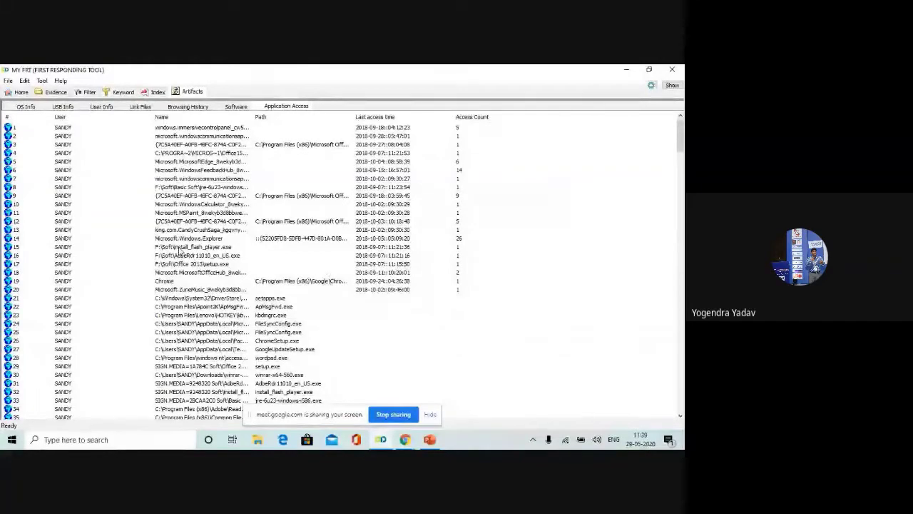
left_click(182, 249)
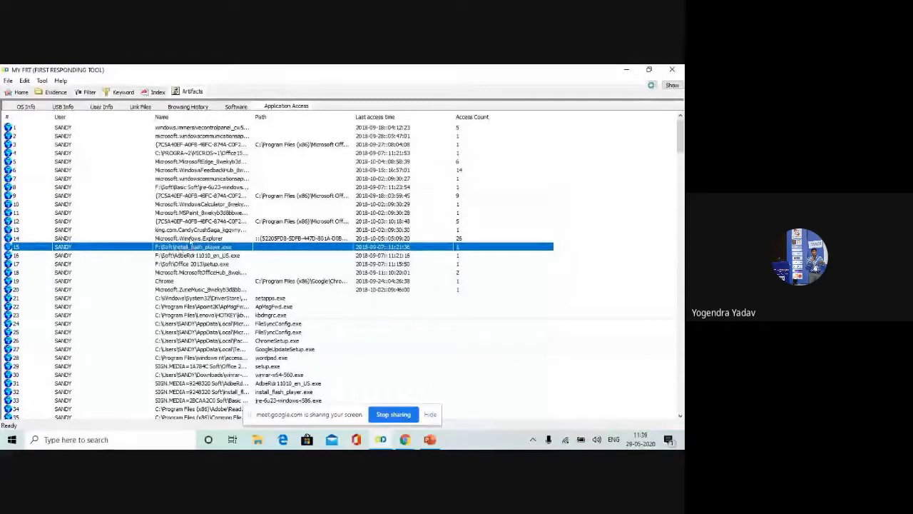
left_click(189, 240)
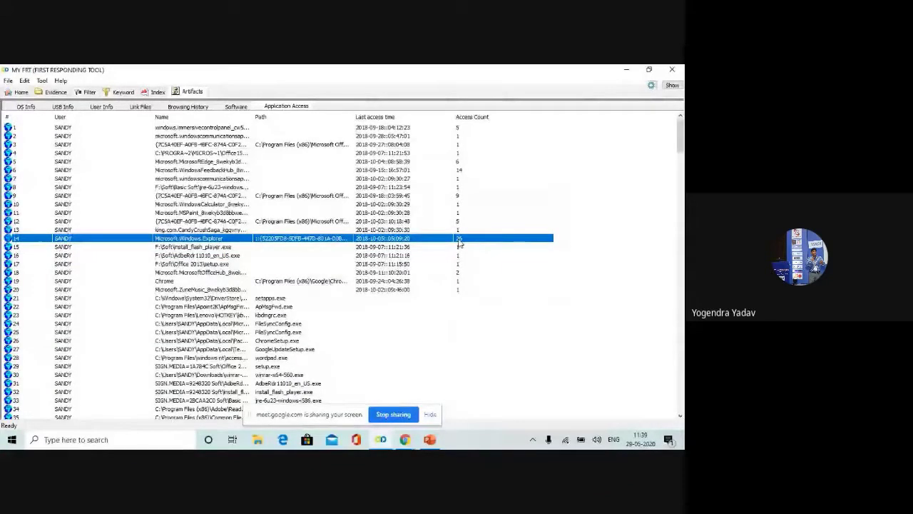
left_click(216, 171)
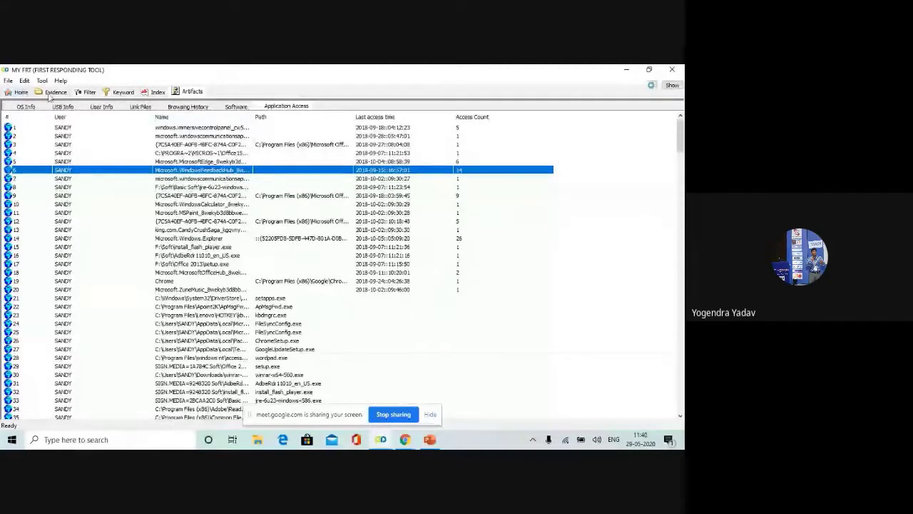
- Review the deleted evidence file list and the Word, Excel, Adobe and Compressed filter results for present, deleted, recovered and carved files
left_click(54, 92)
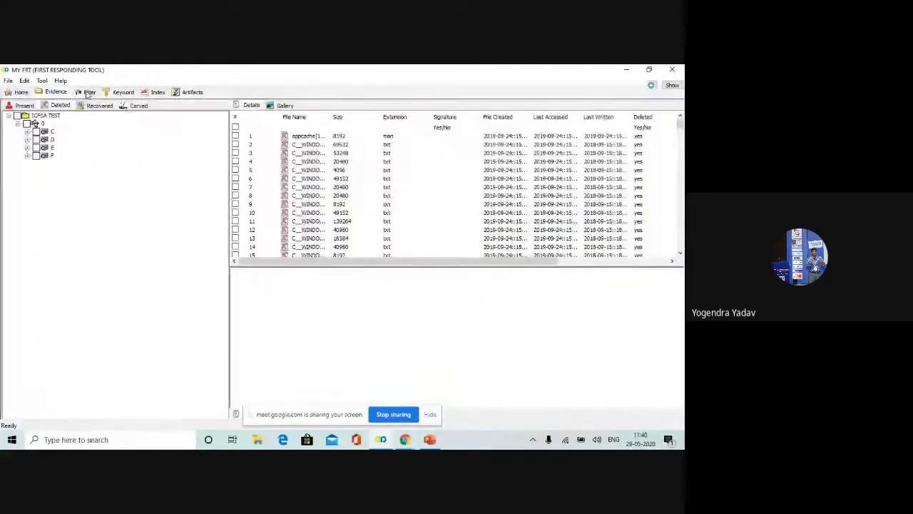
left_click(87, 93)
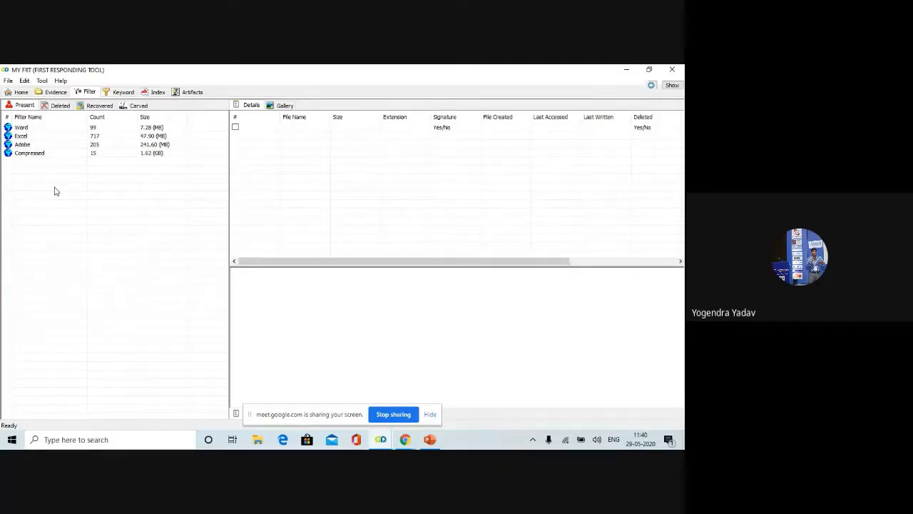
left_click(56, 105)
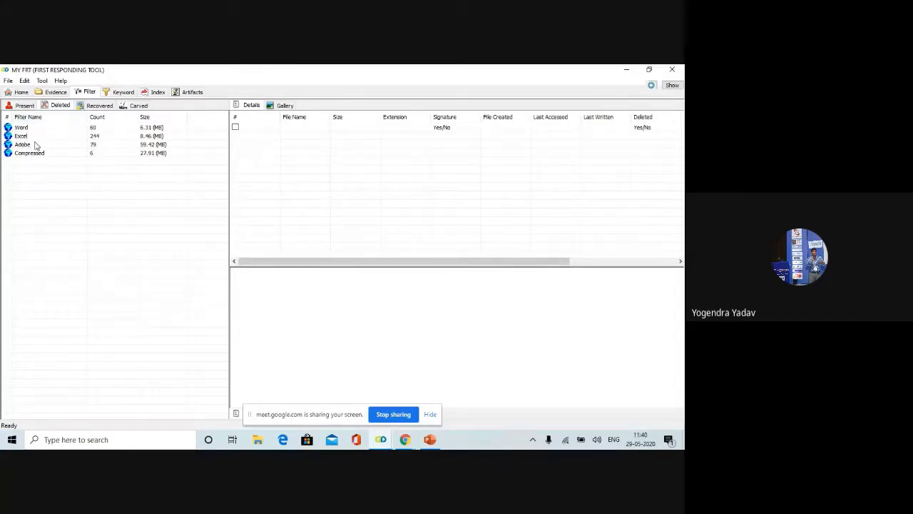
left_click(95, 107)
left_click(106, 153)
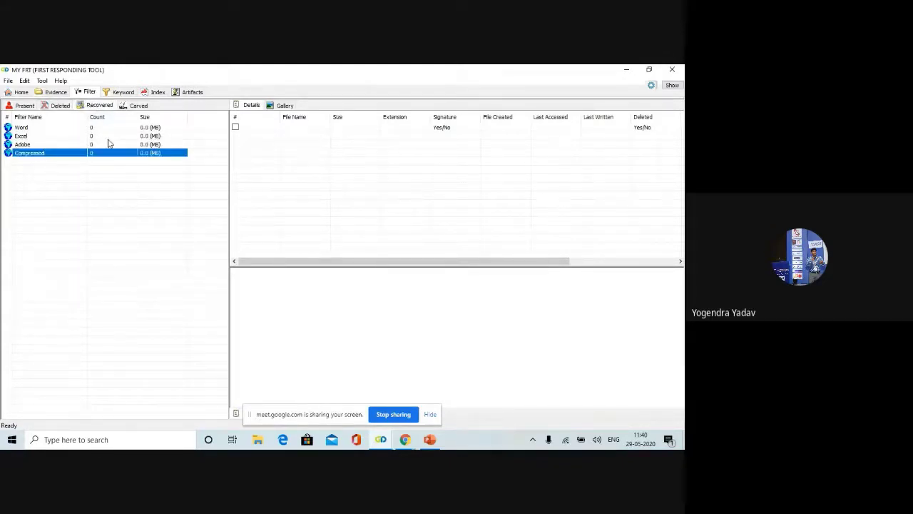
left_click(138, 107)
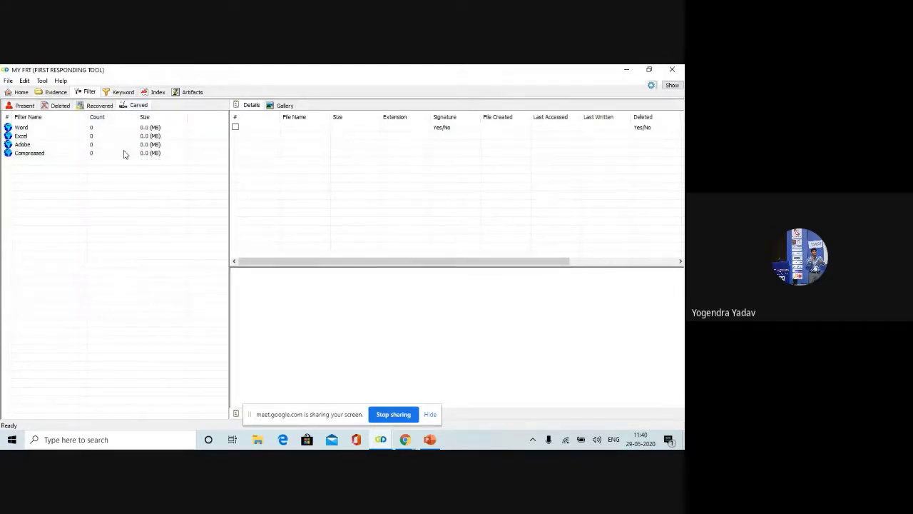
left_click(33, 107)
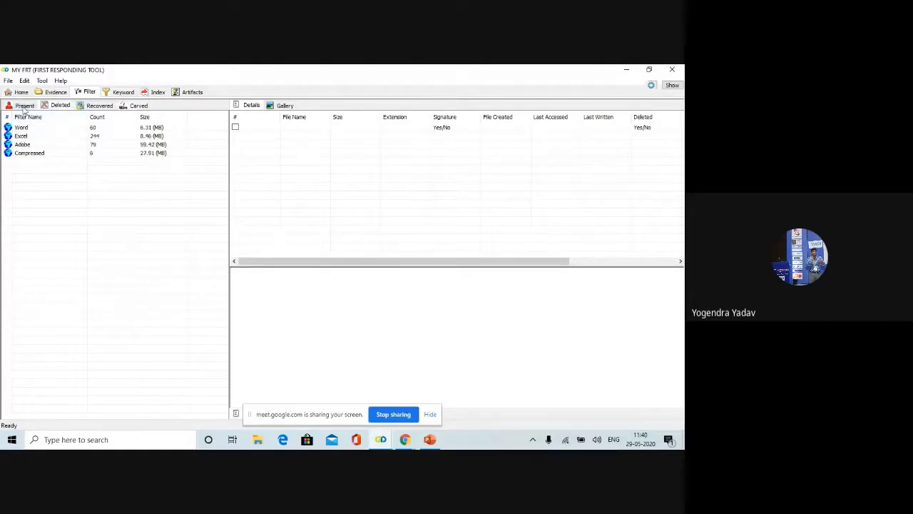
left_click(136, 107)
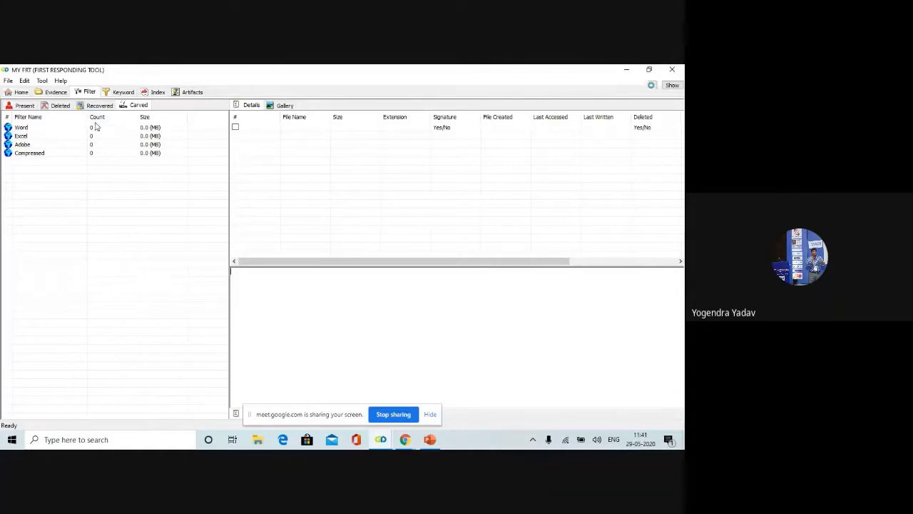
- Return to the home view and stop sharing the screen in the Google Meet session
left_click(20, 92)
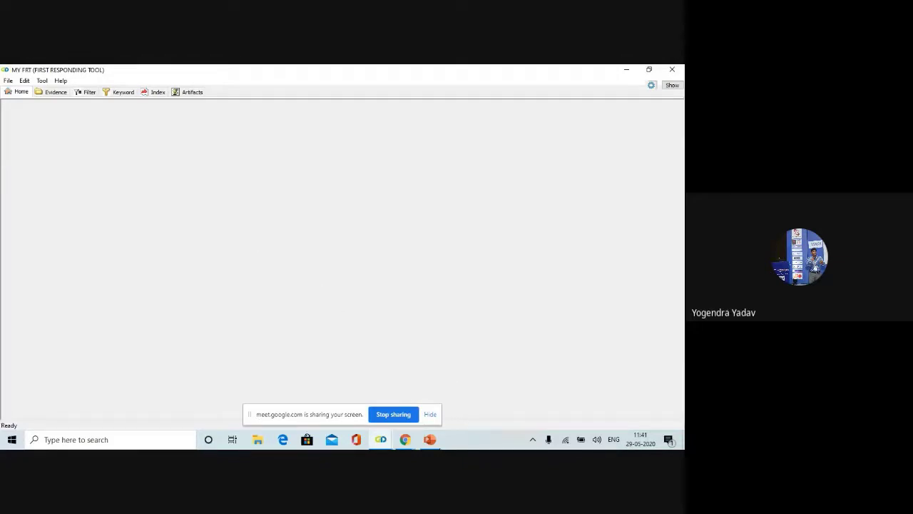
mouse_move(431, 444)
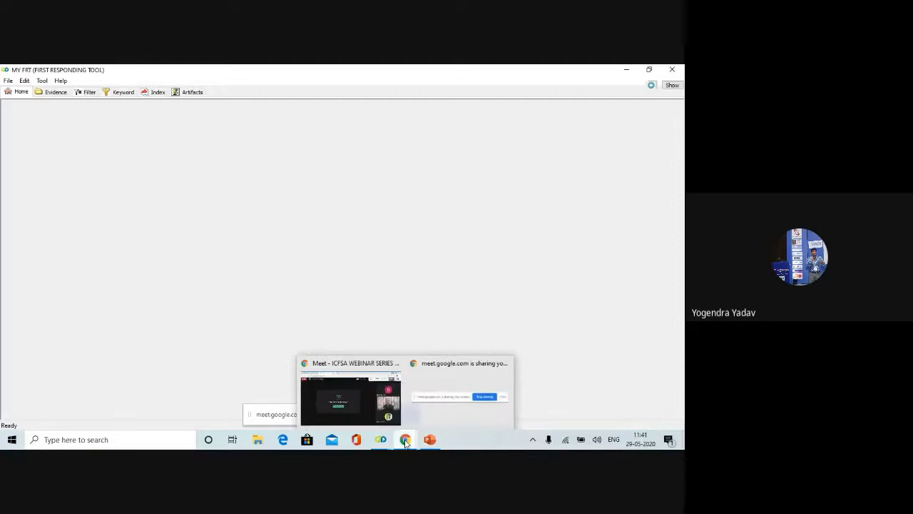
left_click(430, 406)
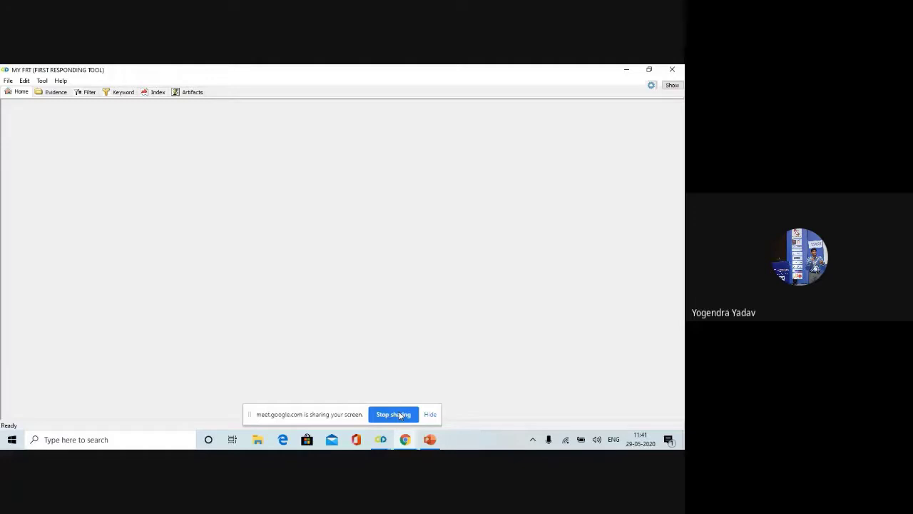
left_click(399, 415)
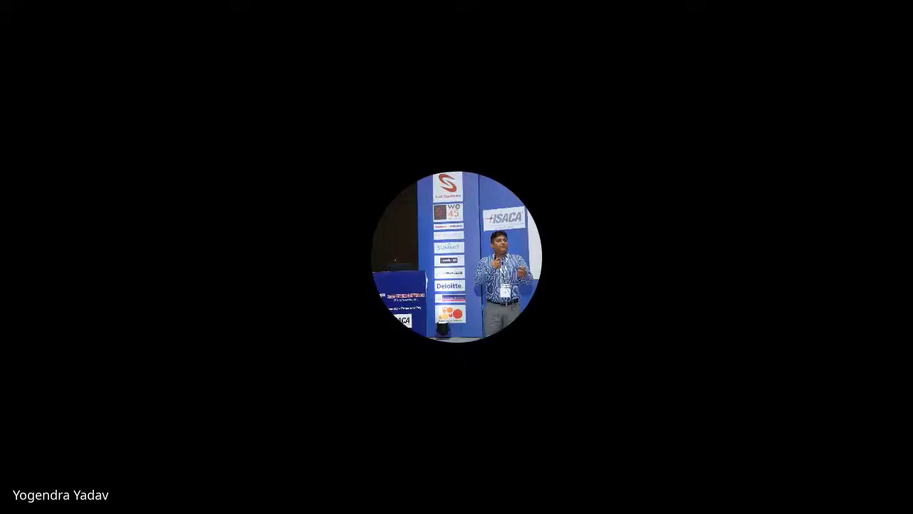